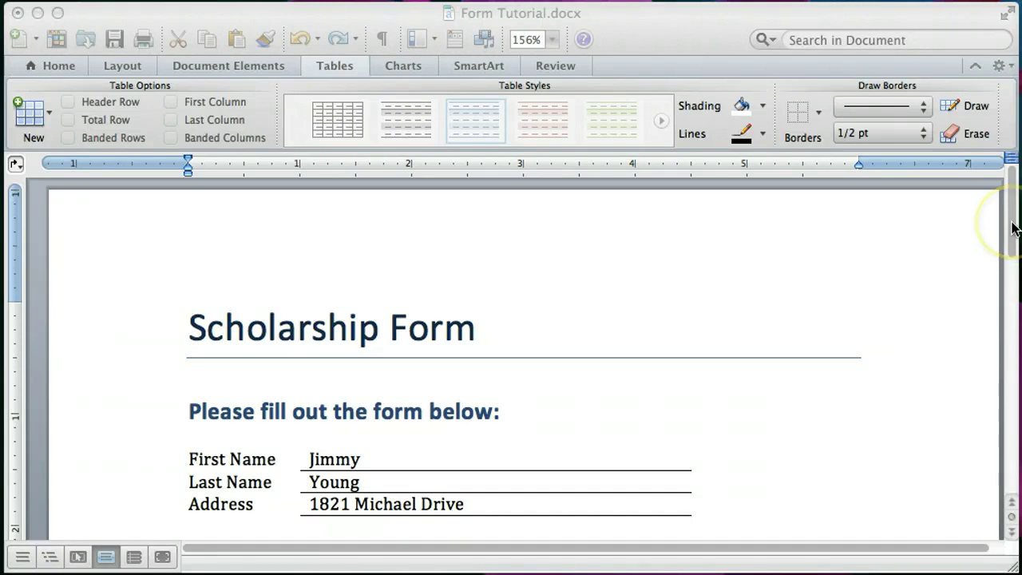
Insert a table with two columns and three rows on the empty line below the existing form table.
left_click(1016, 262)
left_click_drag(1013, 241, 1016, 294)
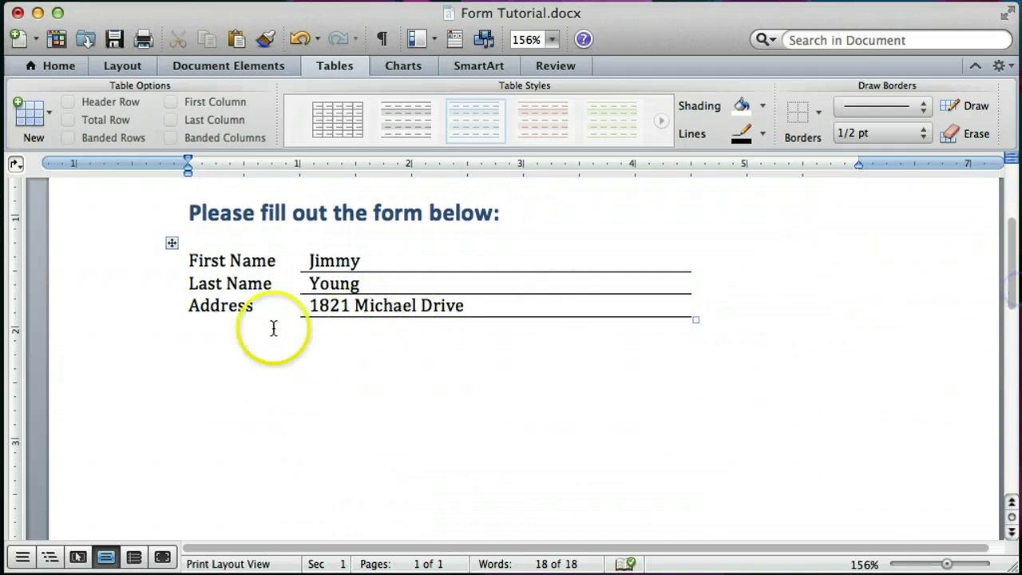
left_click(172, 243)
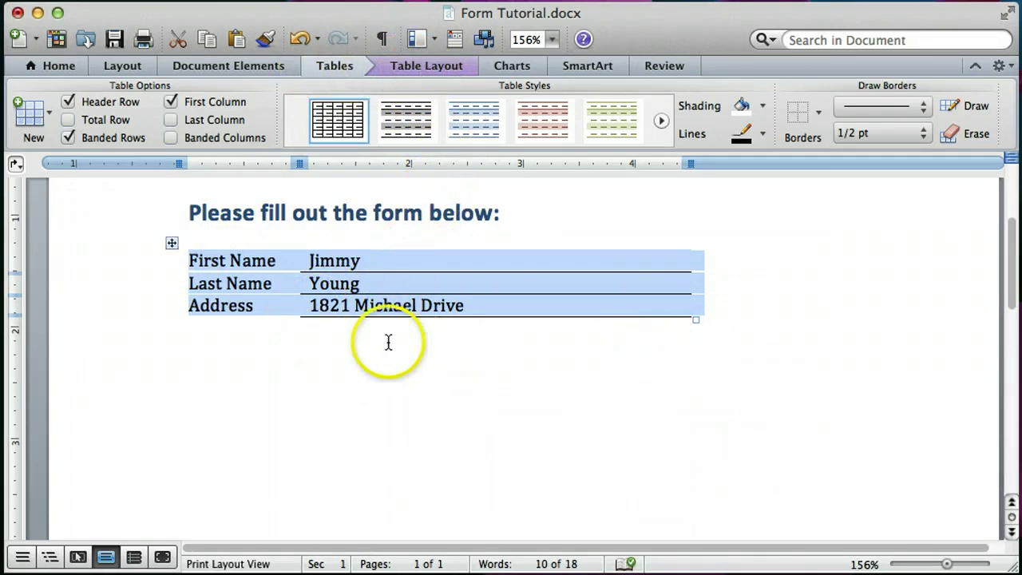
left_click(170, 350)
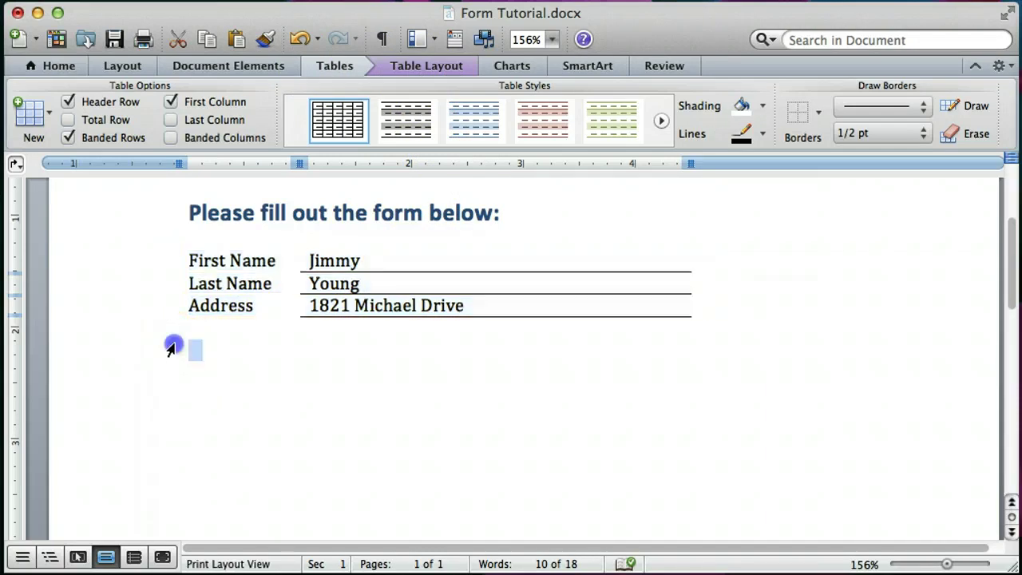
left_click(51, 113)
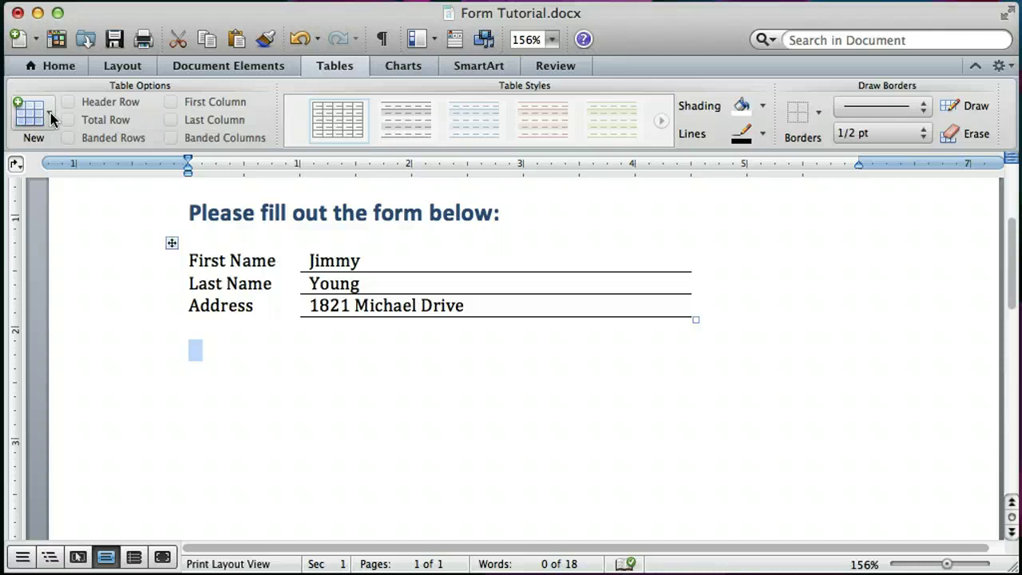
left_click(50, 113)
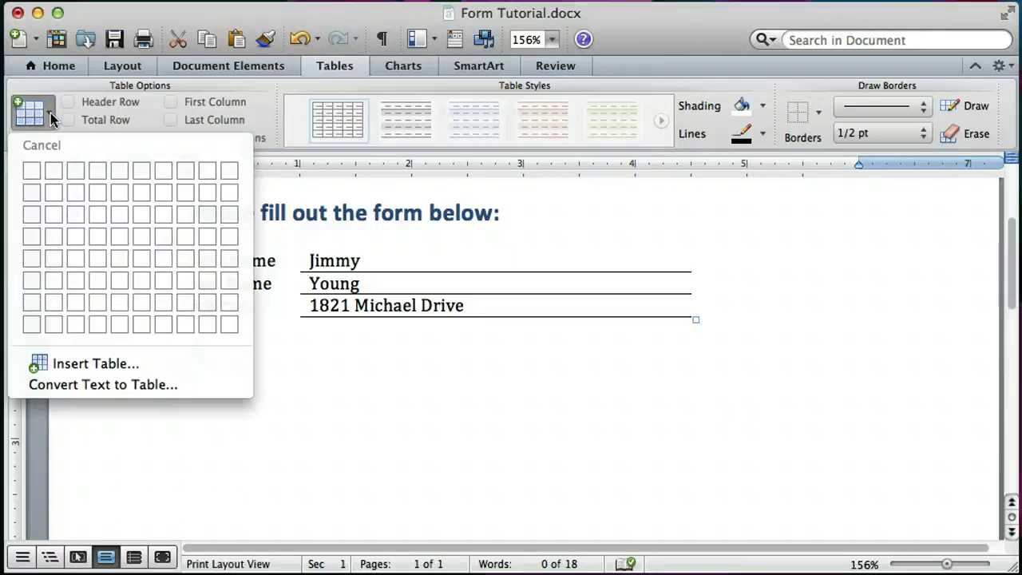
left_click(34, 172)
left_click_drag(34, 172, 56, 214)
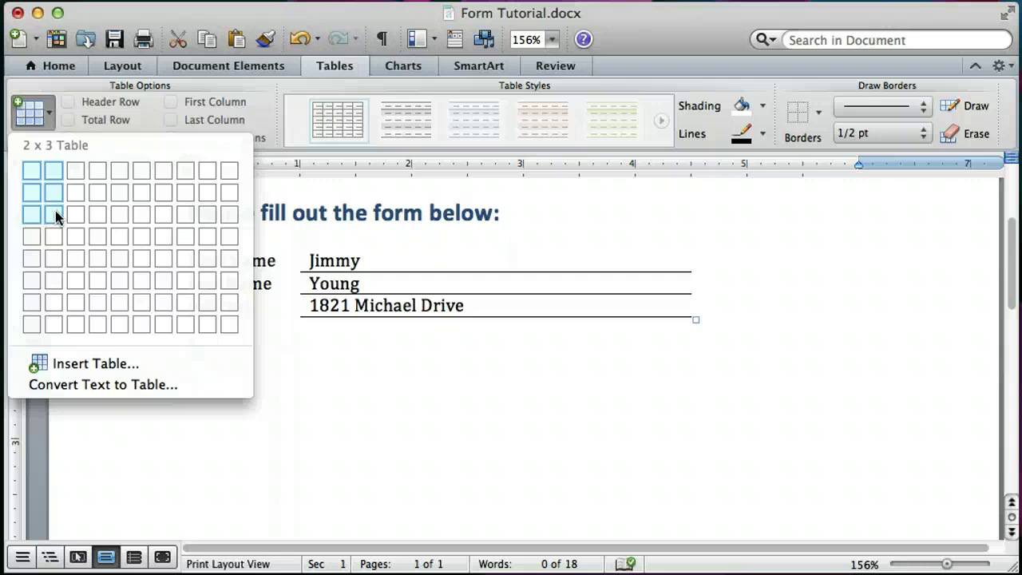
left_click(56, 216)
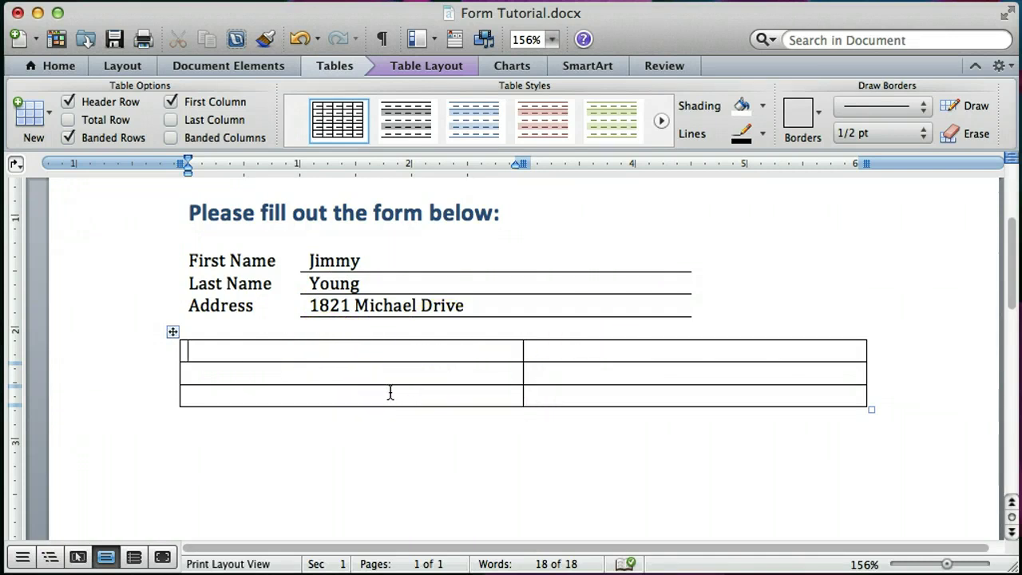
Fill the new table's first column with the labels First Name, Last Name and Address.
type("First Name")
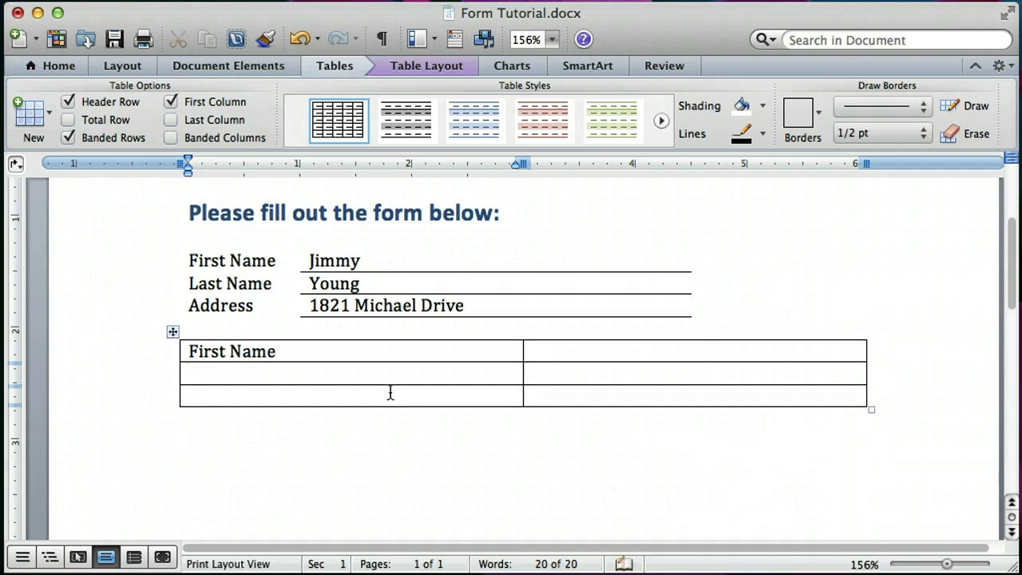
key("Down")
type("Last Name")
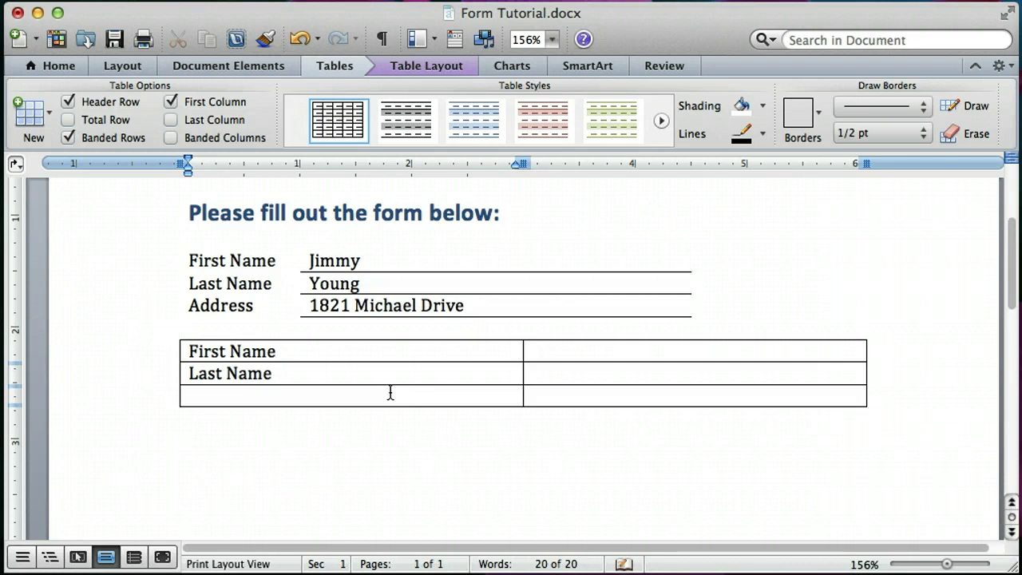
key("Down")
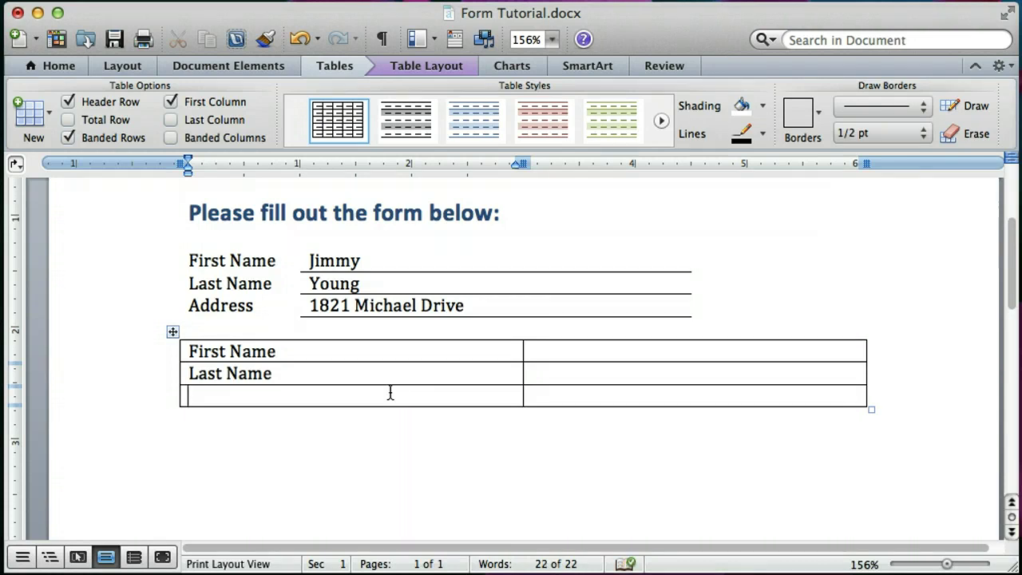
type("Address")
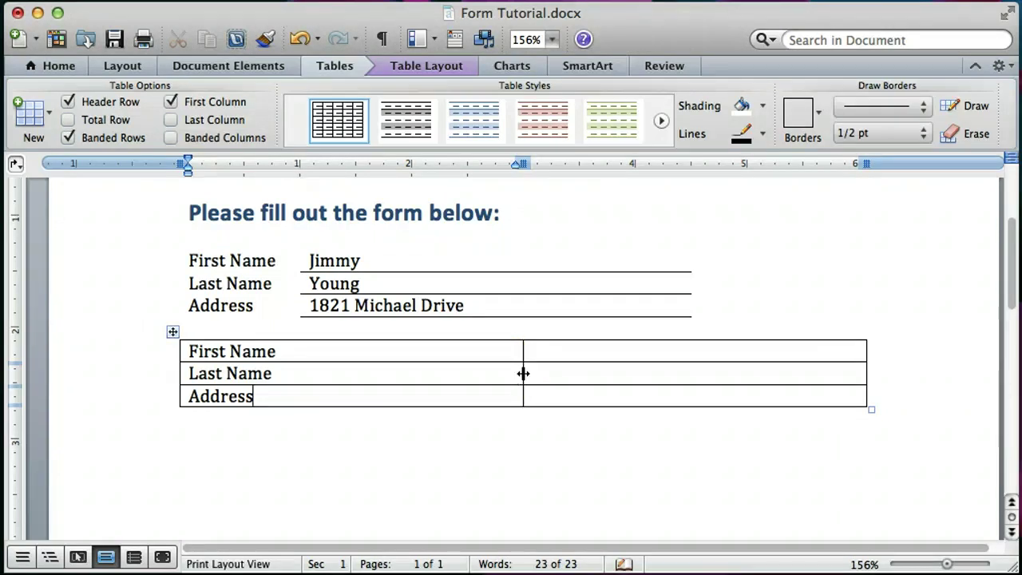
Narrow the label column to about 1 inch and shorten the answer column so both align with the form table above.
left_click(523, 365)
left_click(662, 339)
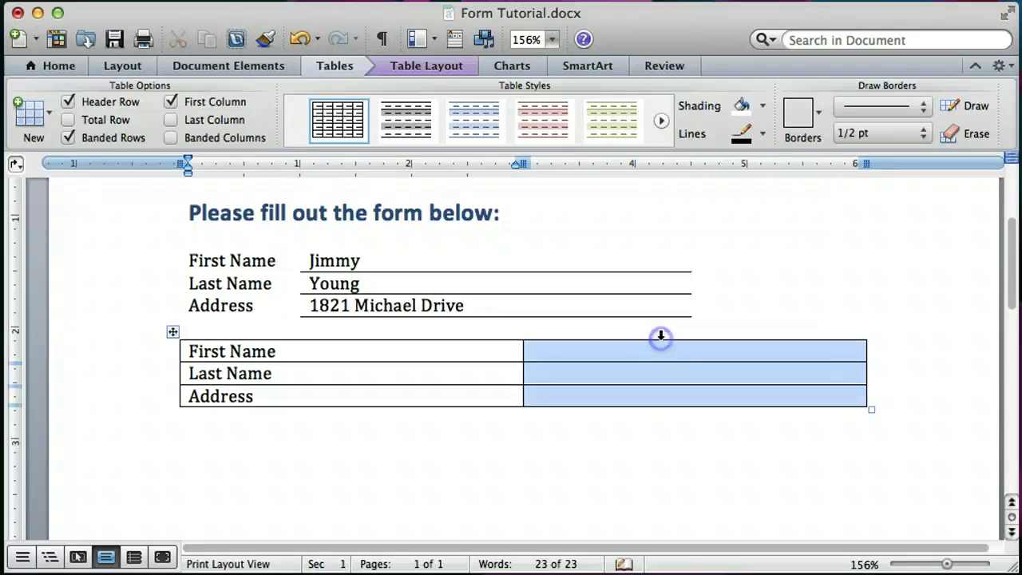
left_click_drag(598, 375, 534, 375)
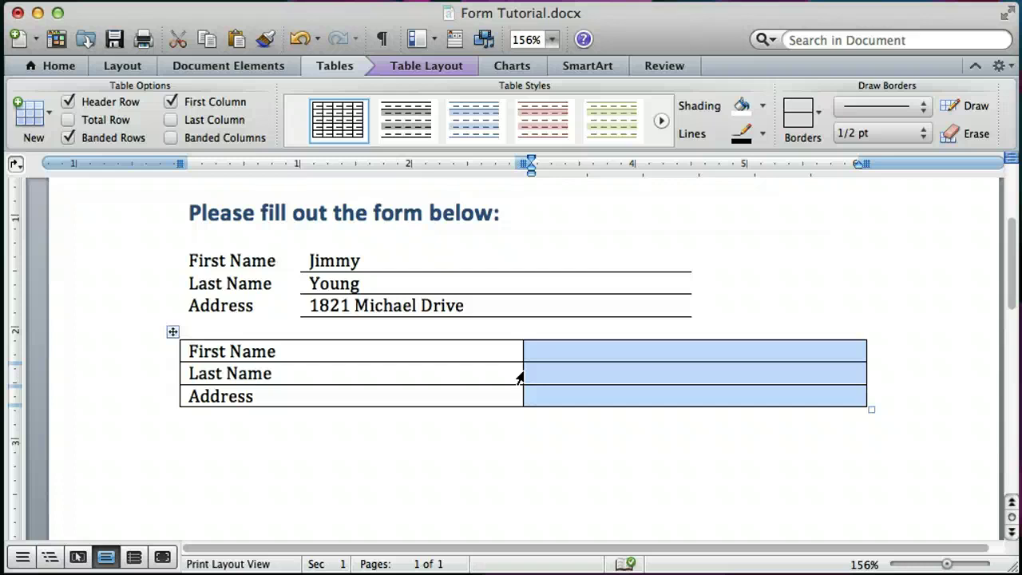
left_click_drag(519, 377, 304, 376)
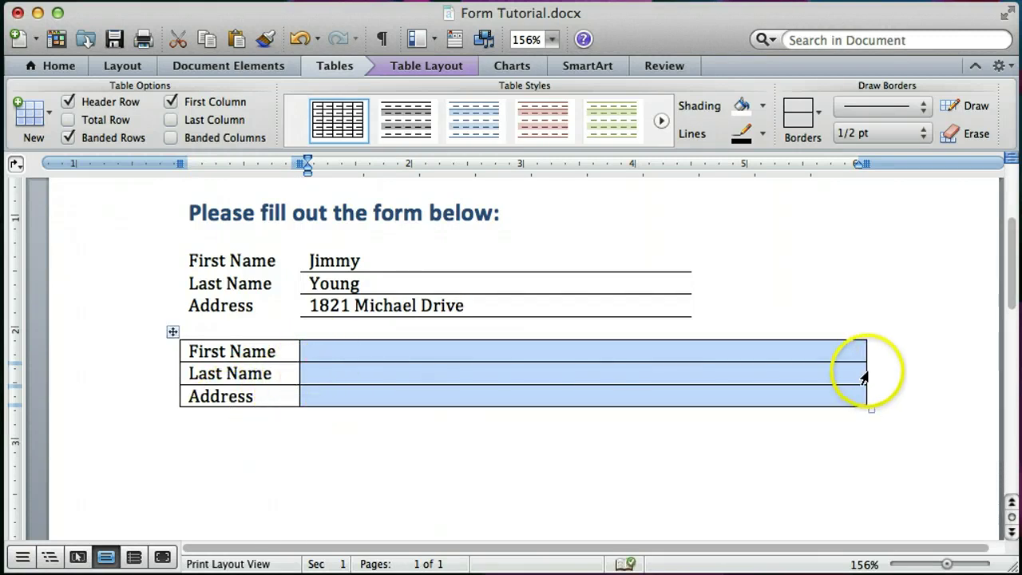
left_click_drag(864, 375, 693, 382)
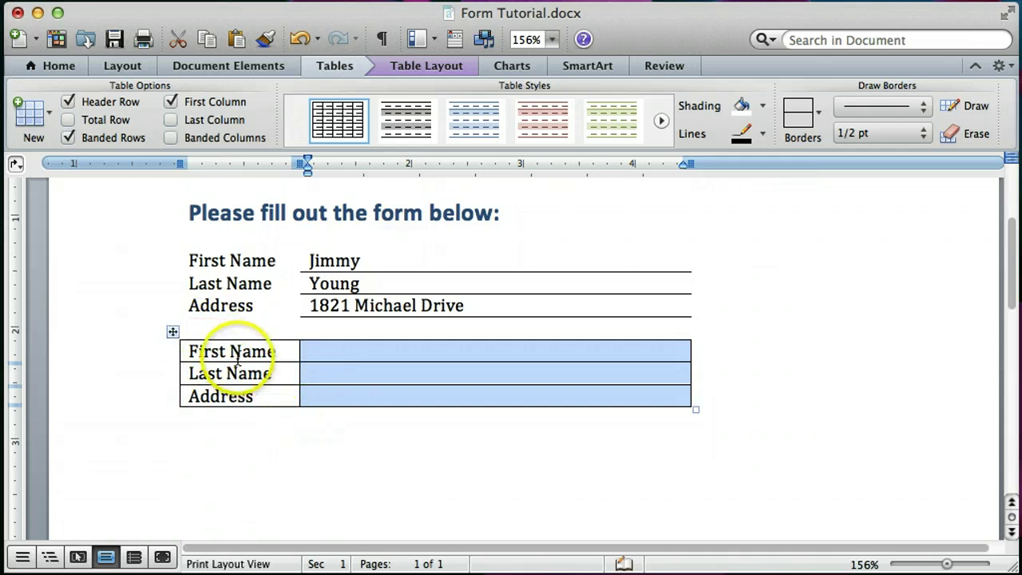
Remove all borders from the label column and the answer column of the new table.
left_click(228, 335)
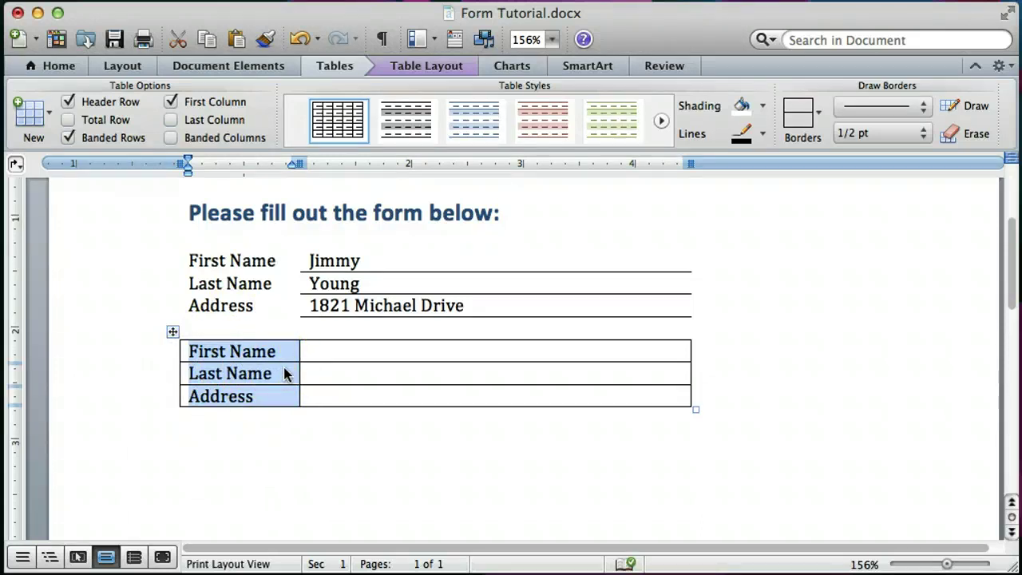
left_click(820, 121)
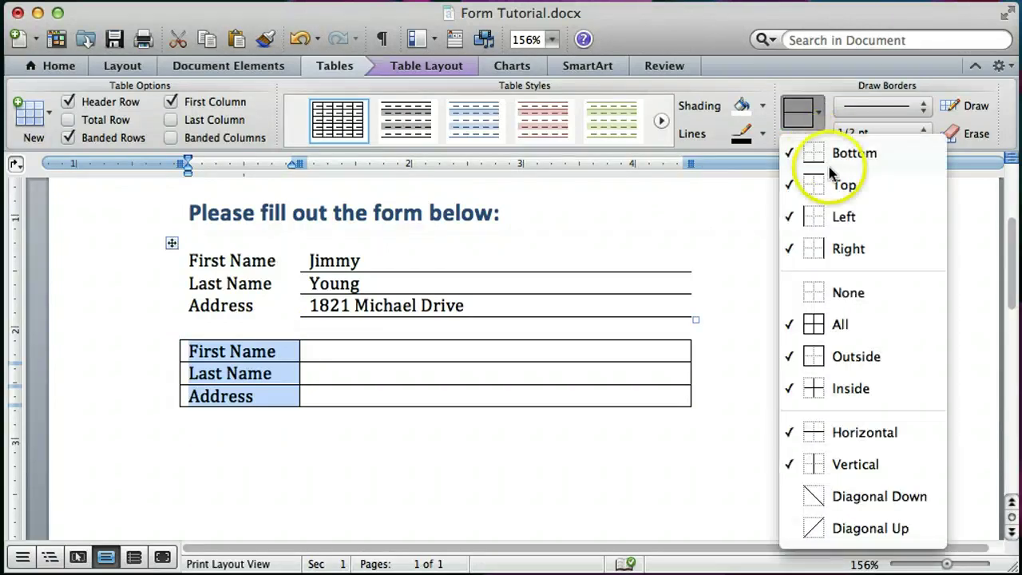
left_click(849, 293)
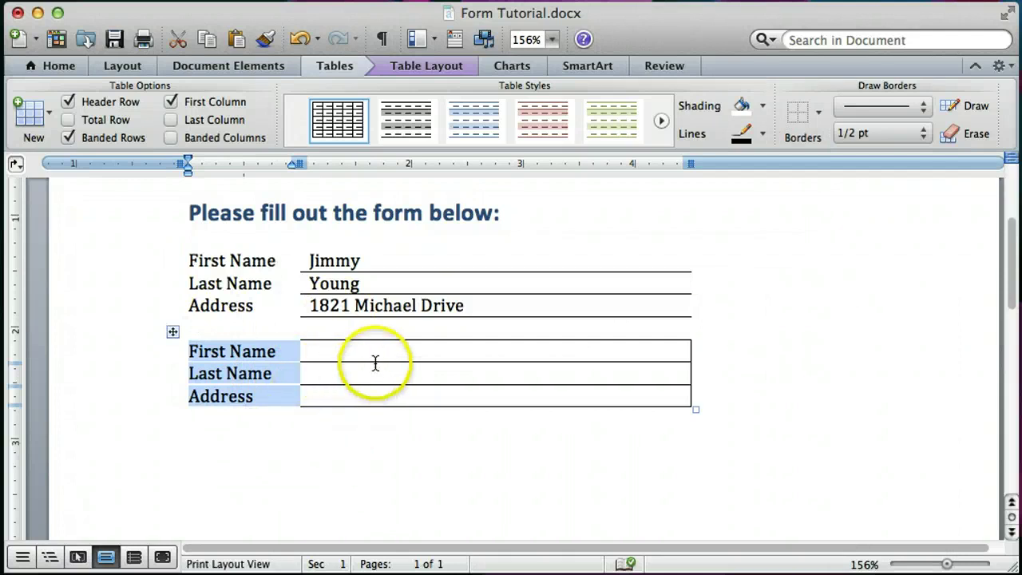
left_click(434, 338)
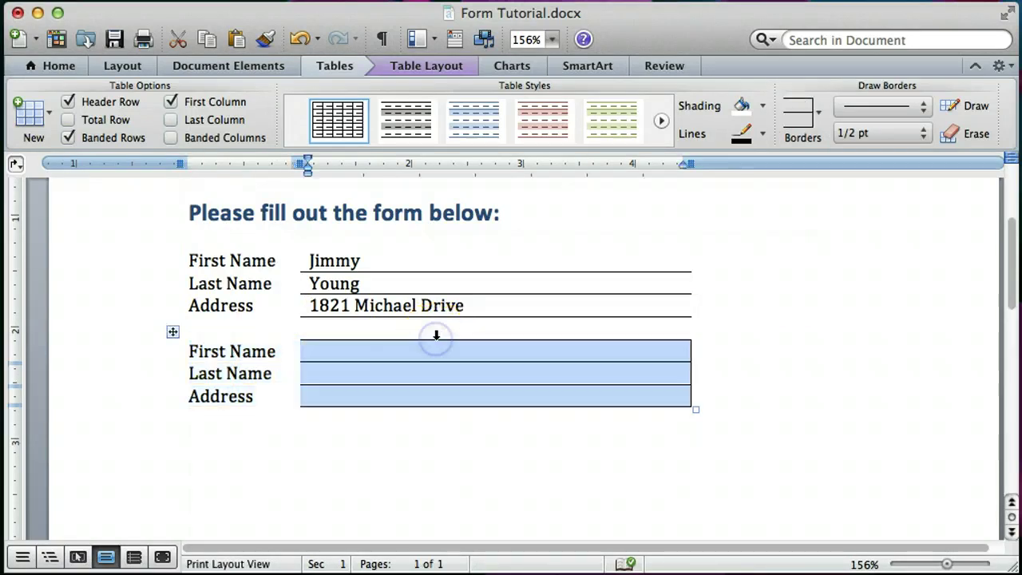
left_click(814, 118)
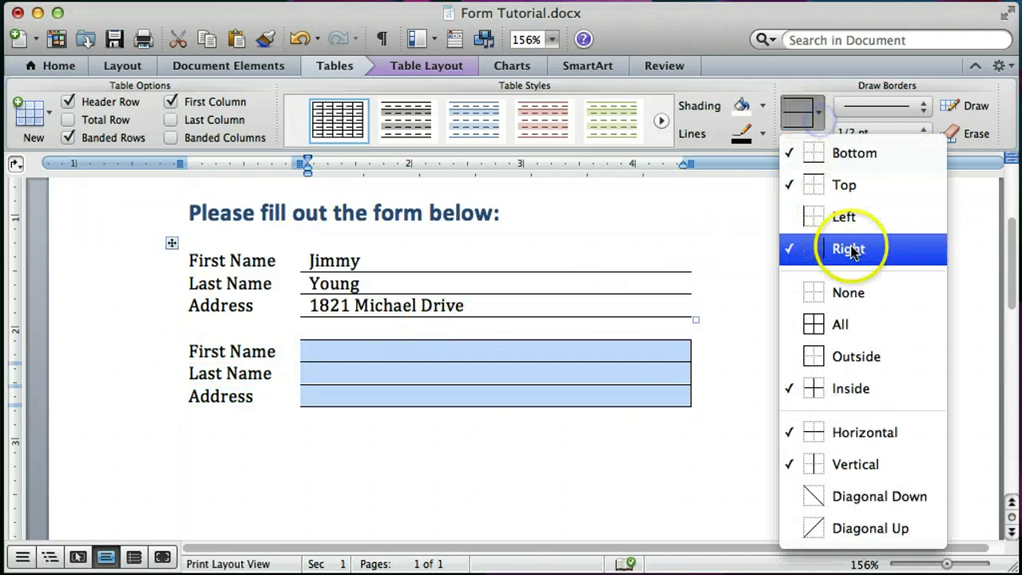
left_click(851, 294)
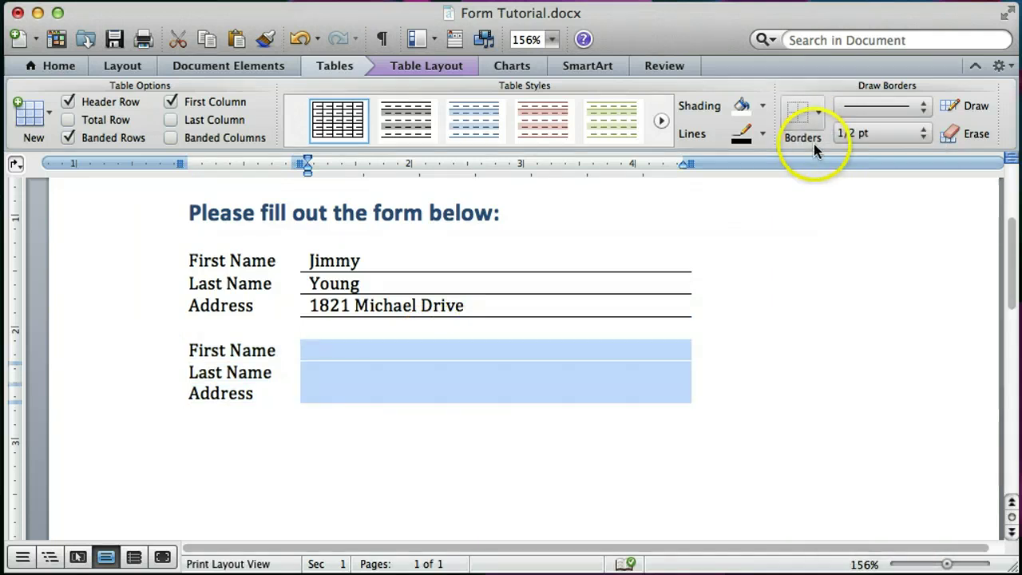
Add a bottom border to each of the three answer cells: Address, Last Name and First Name.
left_click(821, 118)
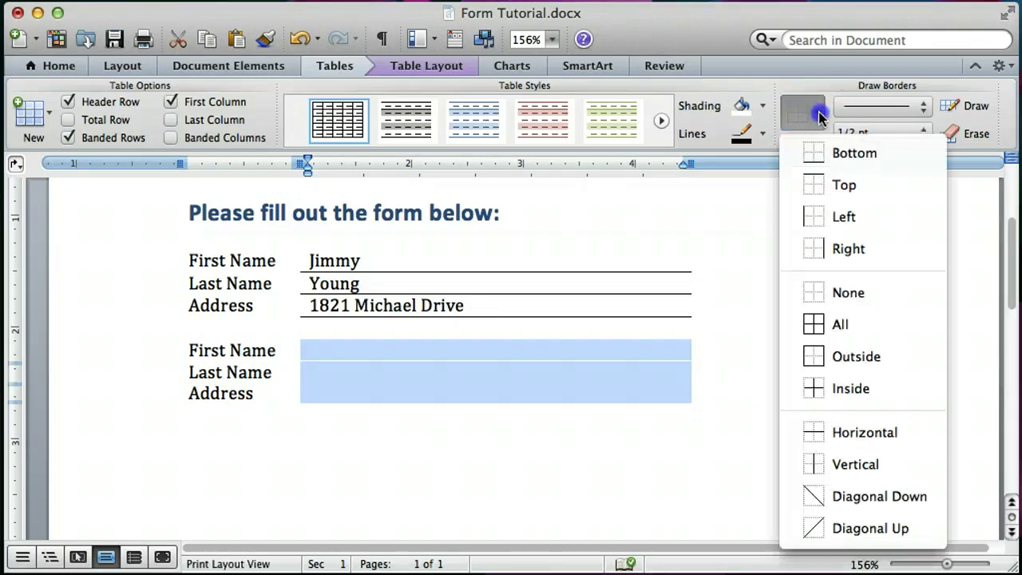
left_click(855, 154)
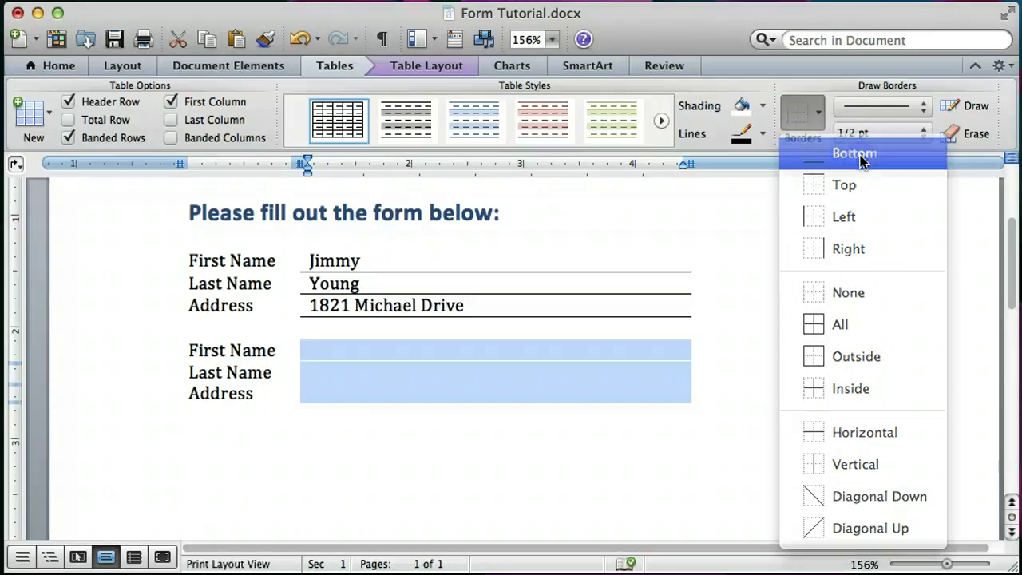
left_click(438, 376)
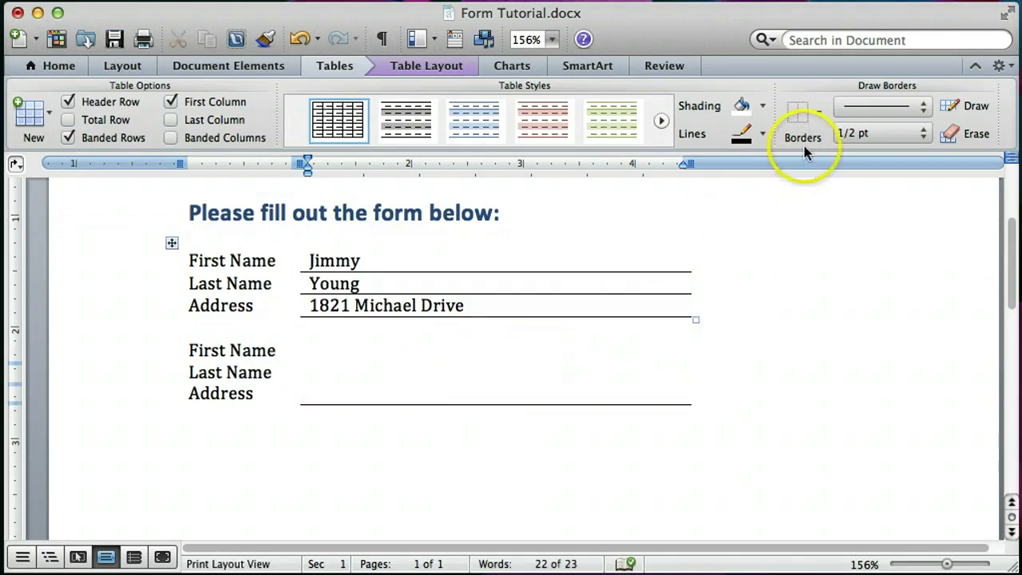
left_click(811, 120)
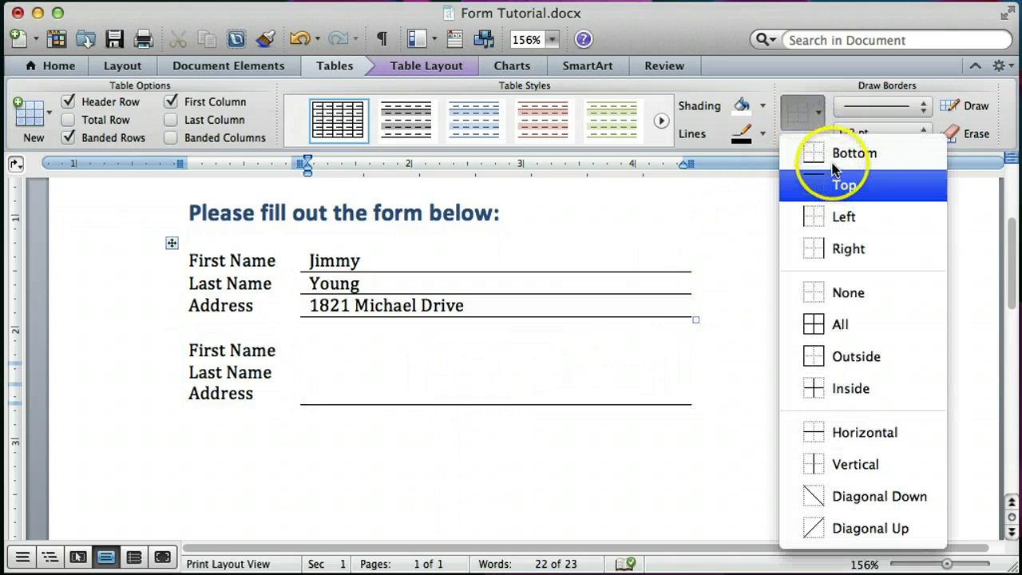
left_click(805, 170)
left_click(422, 360)
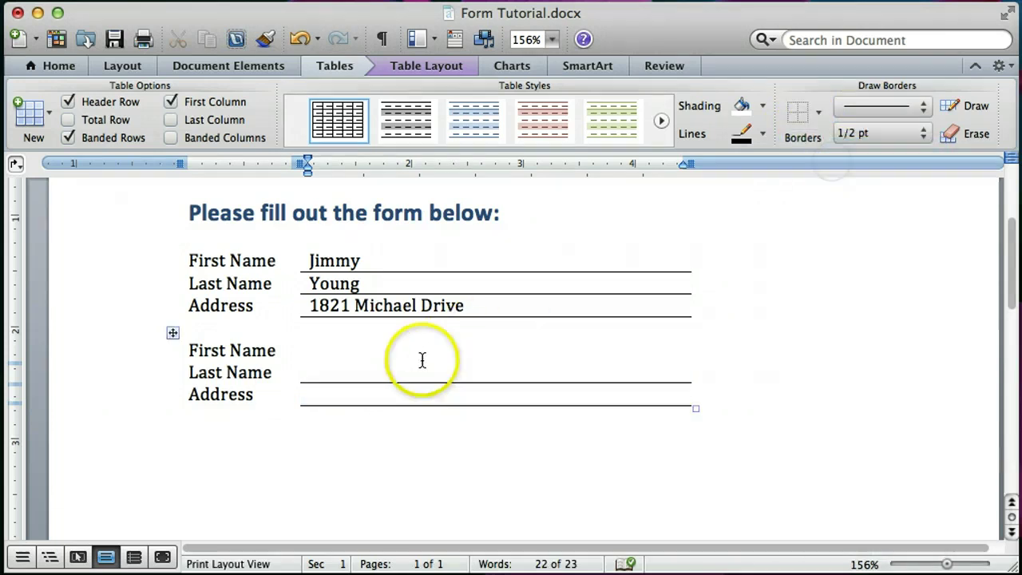
left_click(820, 121)
left_click(790, 153)
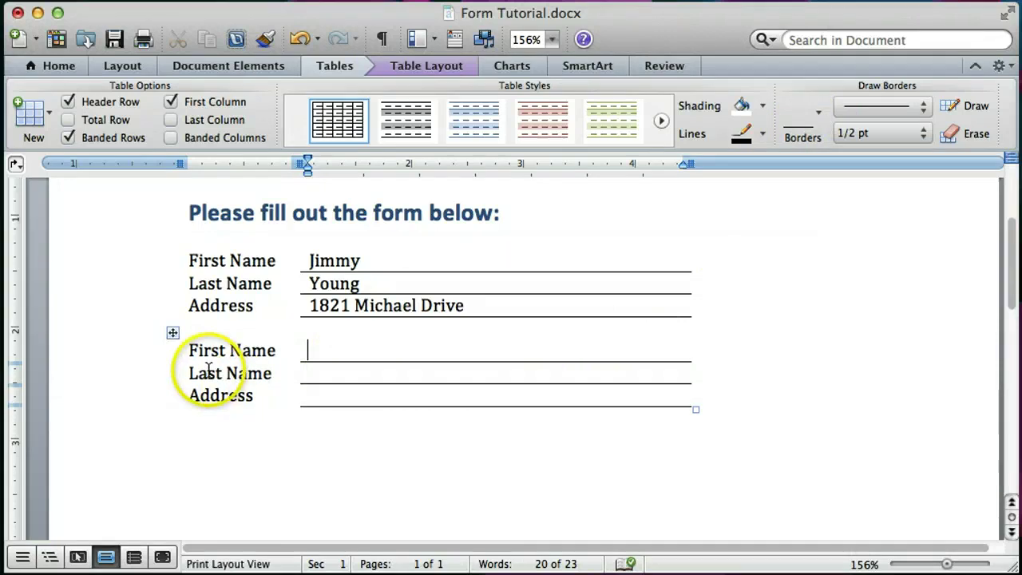
Fill in the person's first name, last name and street address in the new table's answer cells.
left_click(336, 355)
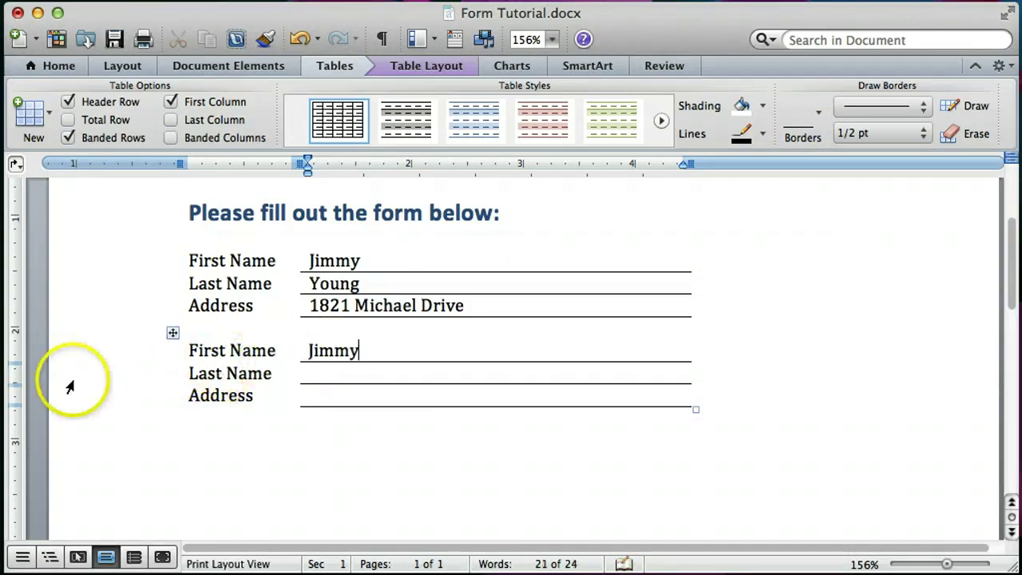
left_click(342, 377)
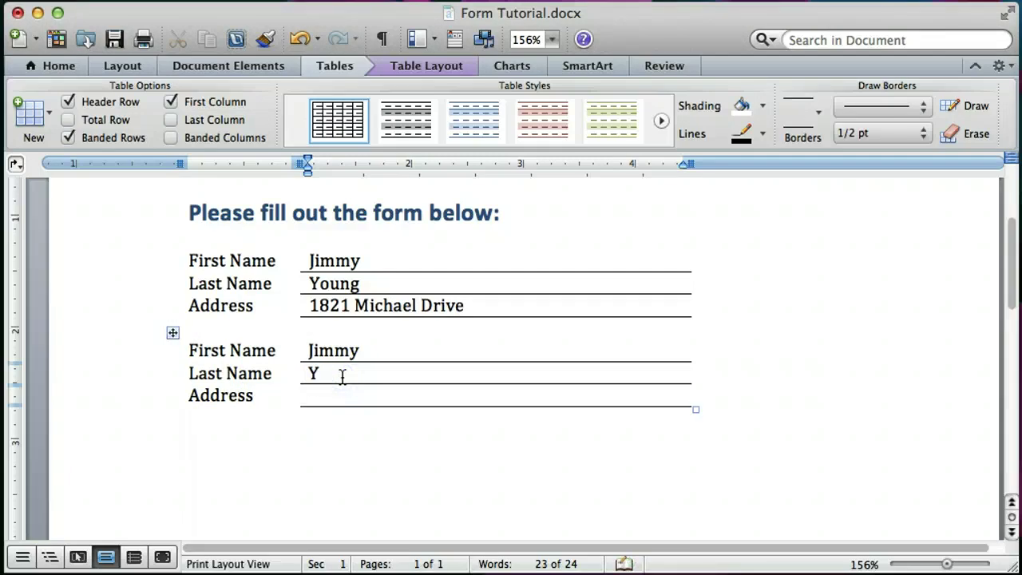
type("Young")
left_click(326, 394)
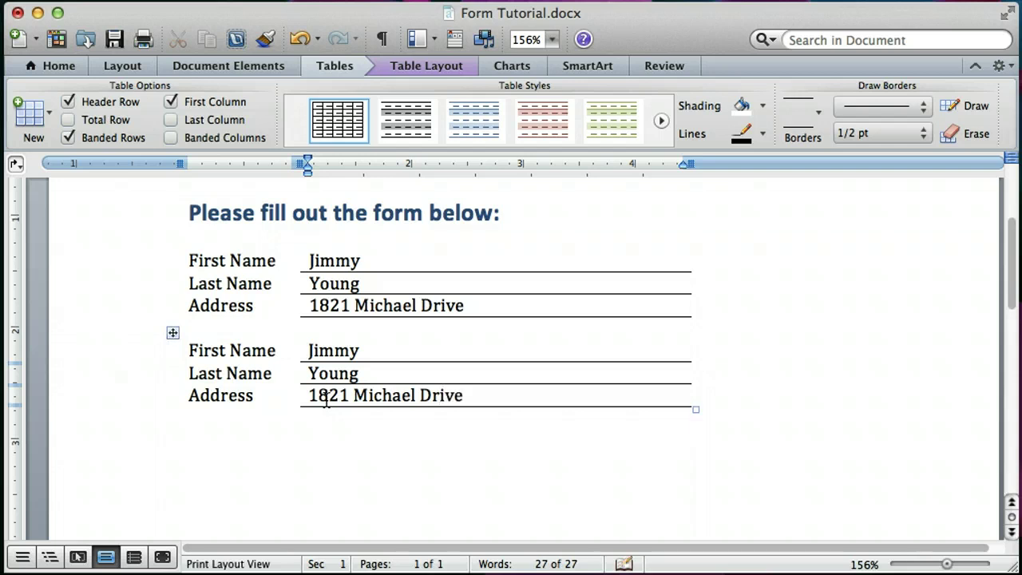
Right-align the First Name, Last Name and Address labels in the second form table's label column.
left_click(236, 352)
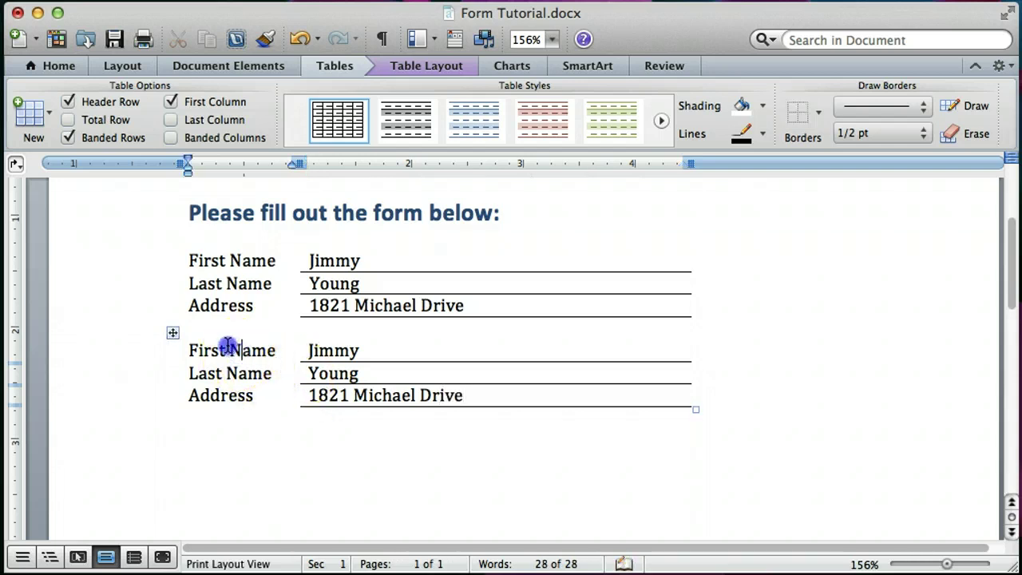
left_click(190, 332)
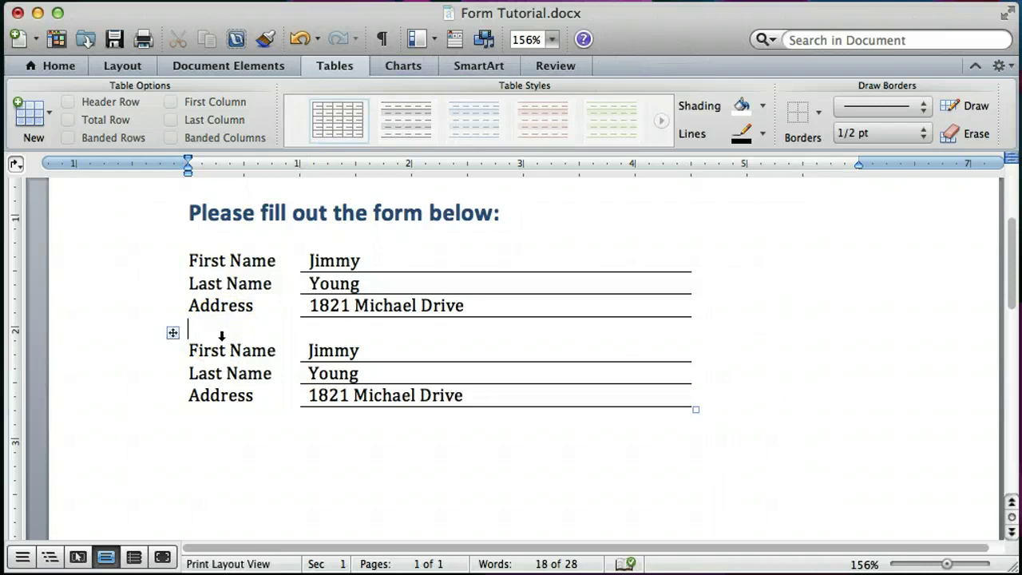
left_click(221, 339)
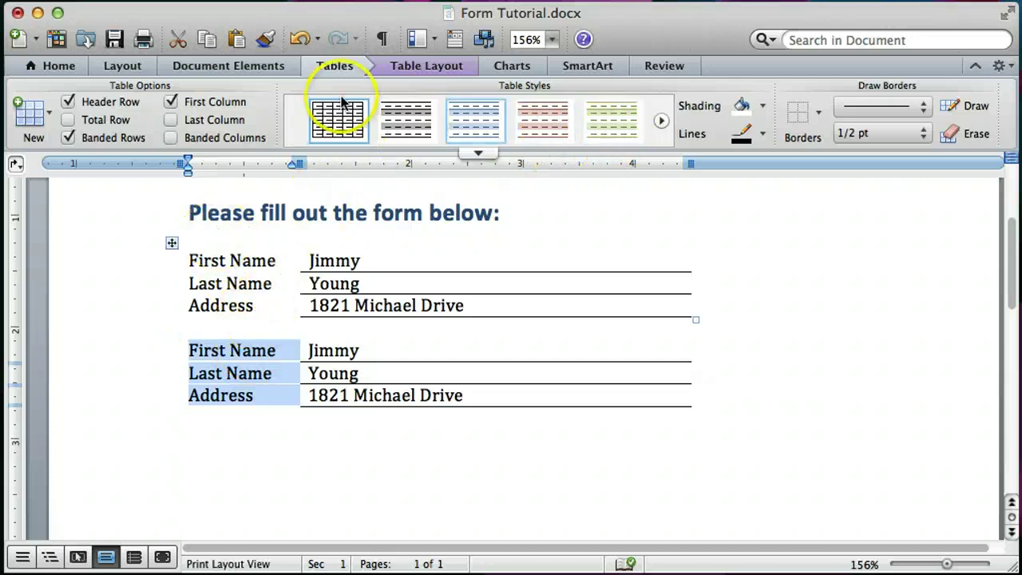
right_click(221, 354)
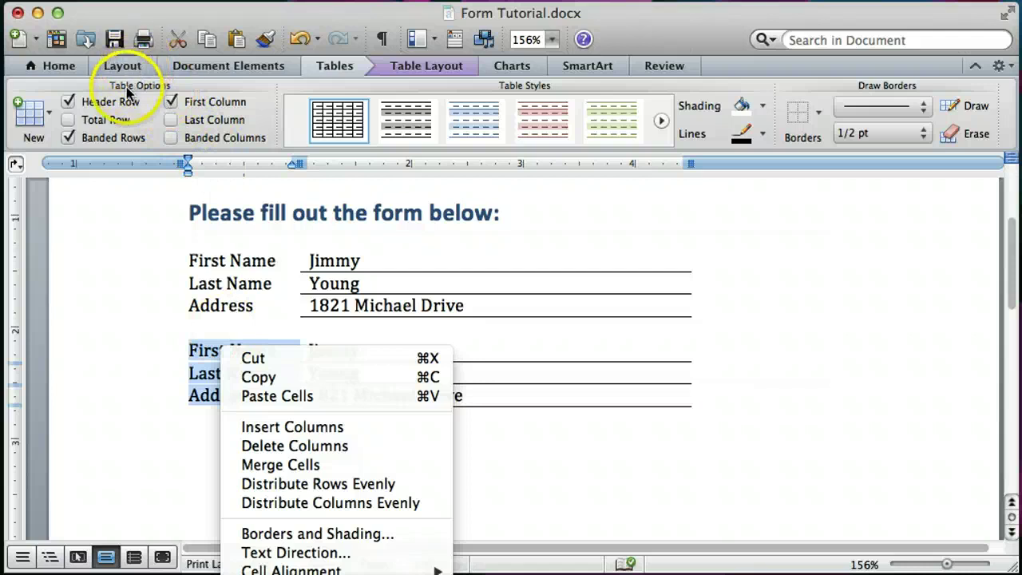
left_click(57, 69)
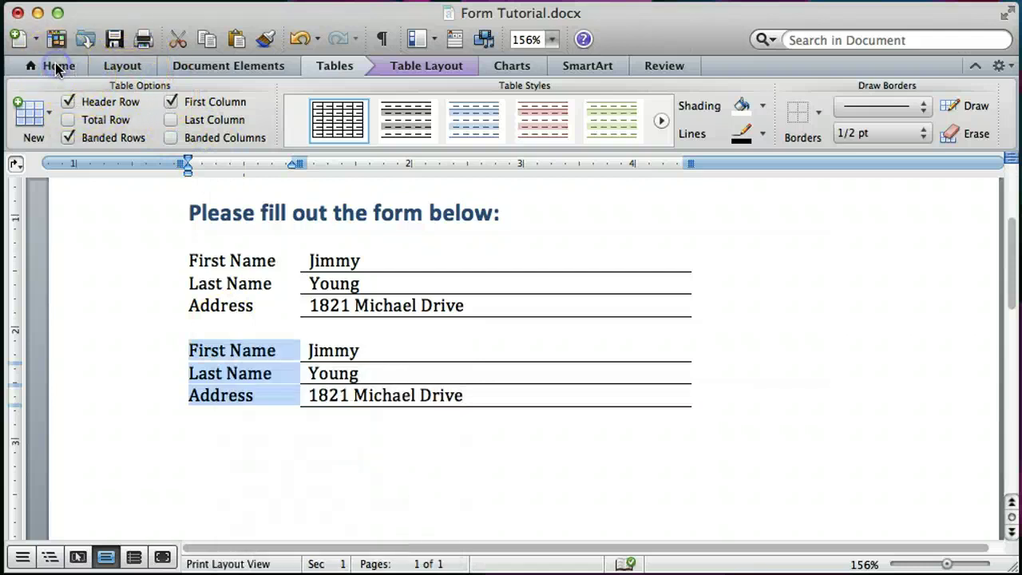
left_click(56, 67)
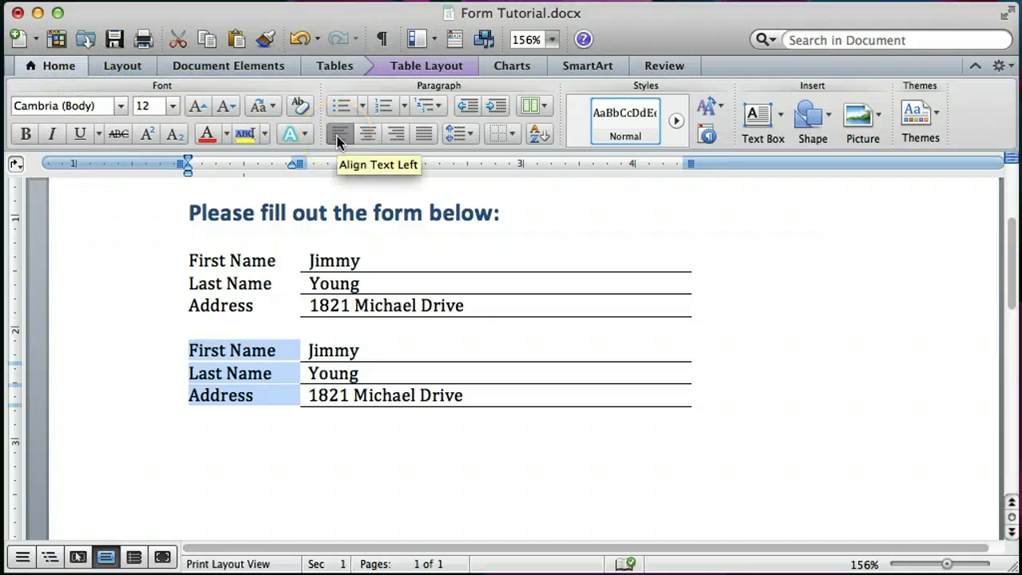
left_click(398, 137)
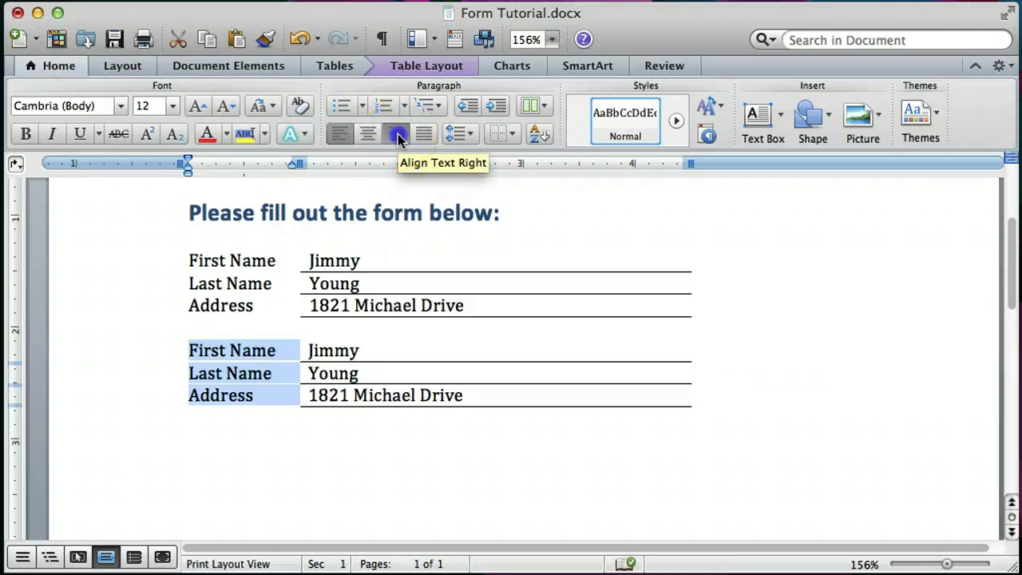
left_click(297, 477)
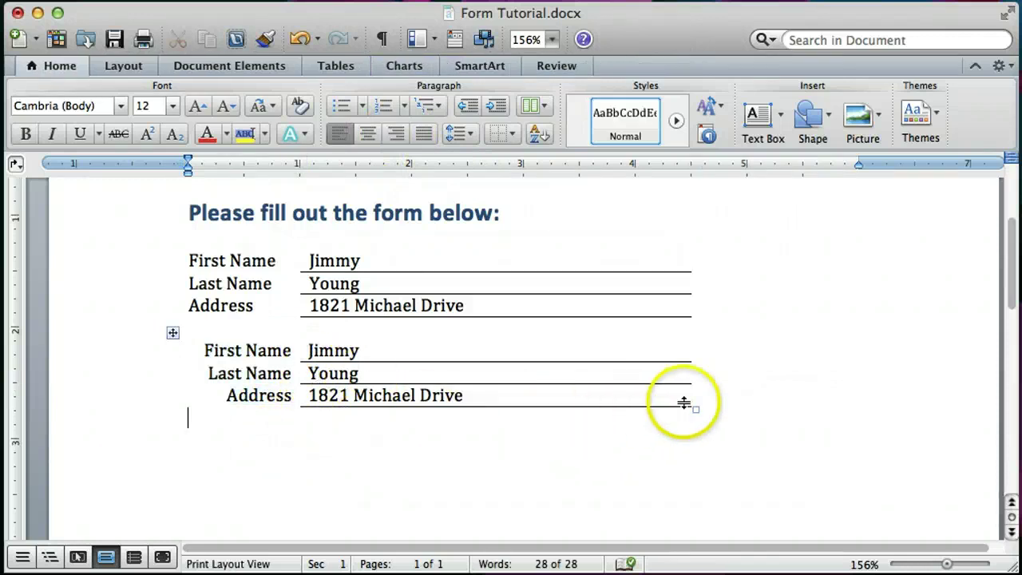
Make the three labels in the second form table's label column bold.
left_click(207, 349)
left_click(228, 335)
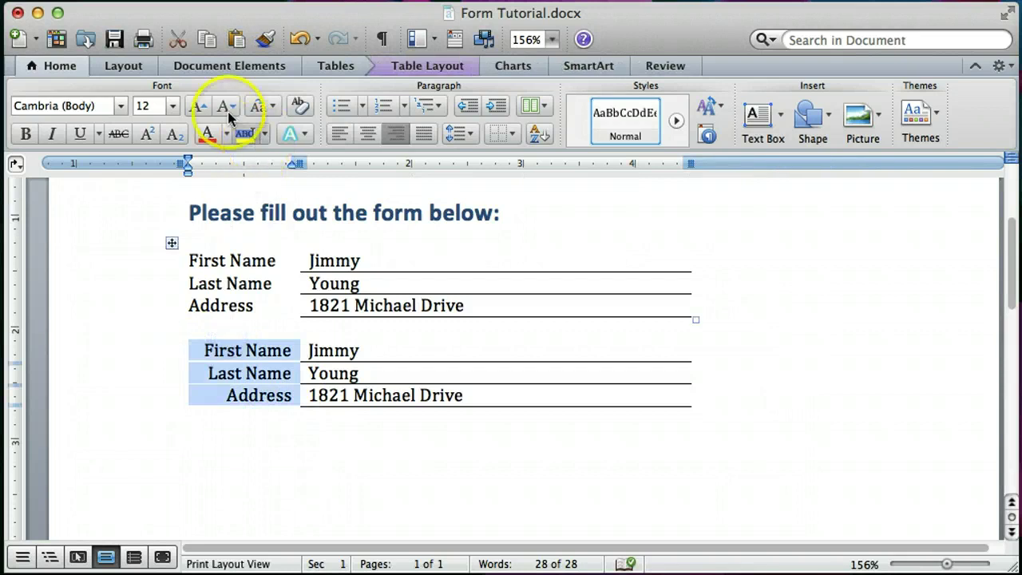
left_click(26, 134)
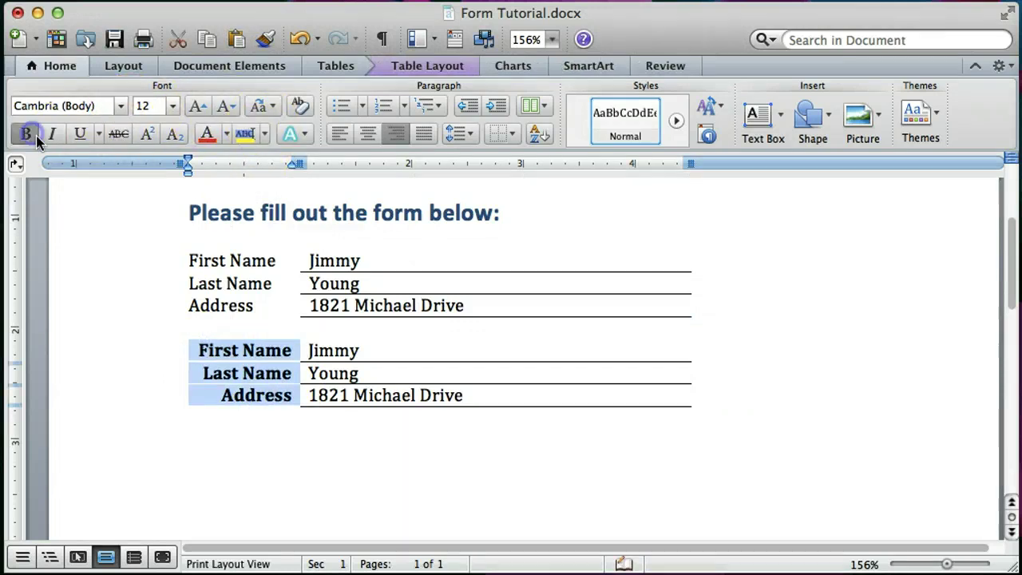
left_click(426, 474)
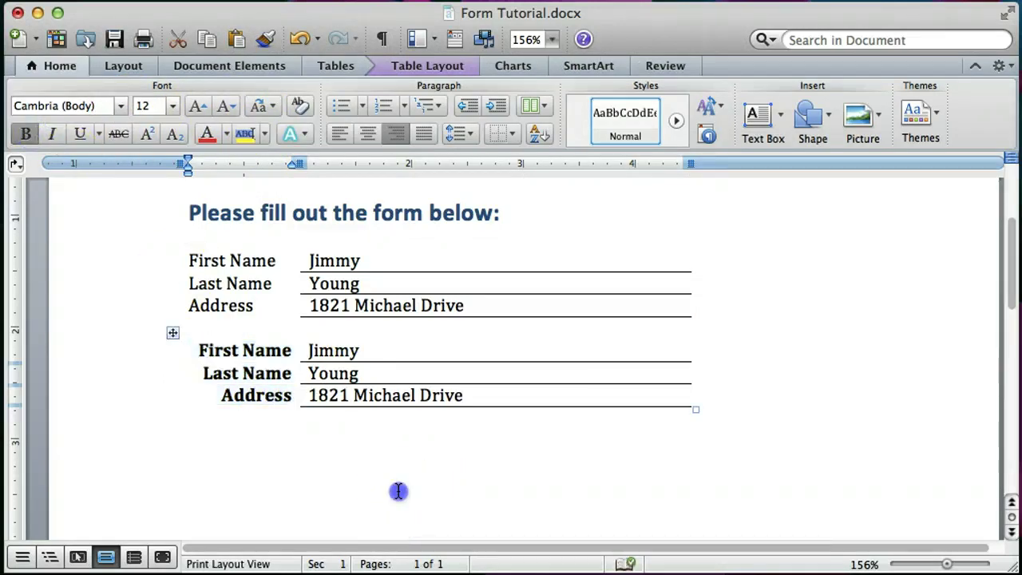
left_click(527, 458)
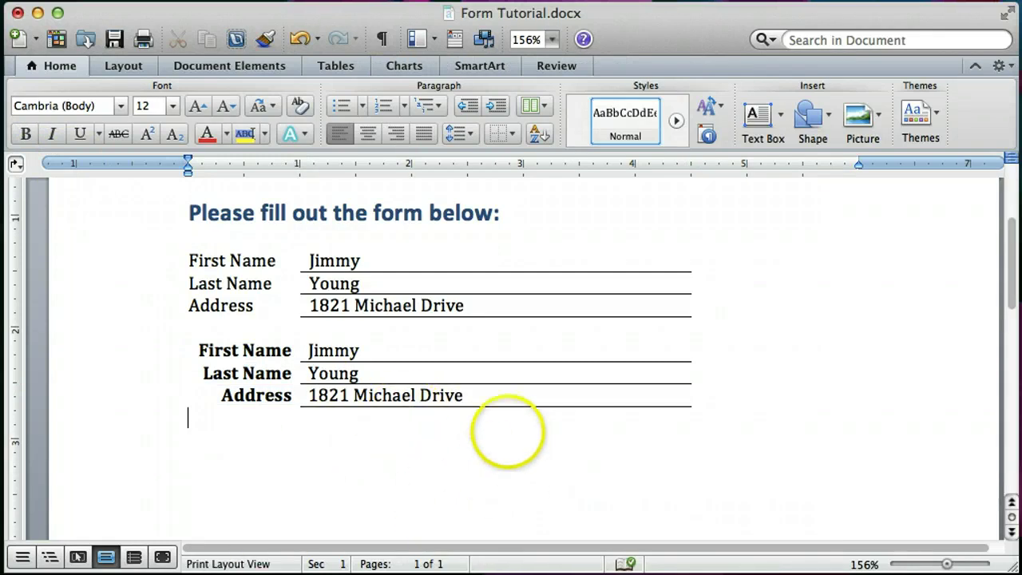